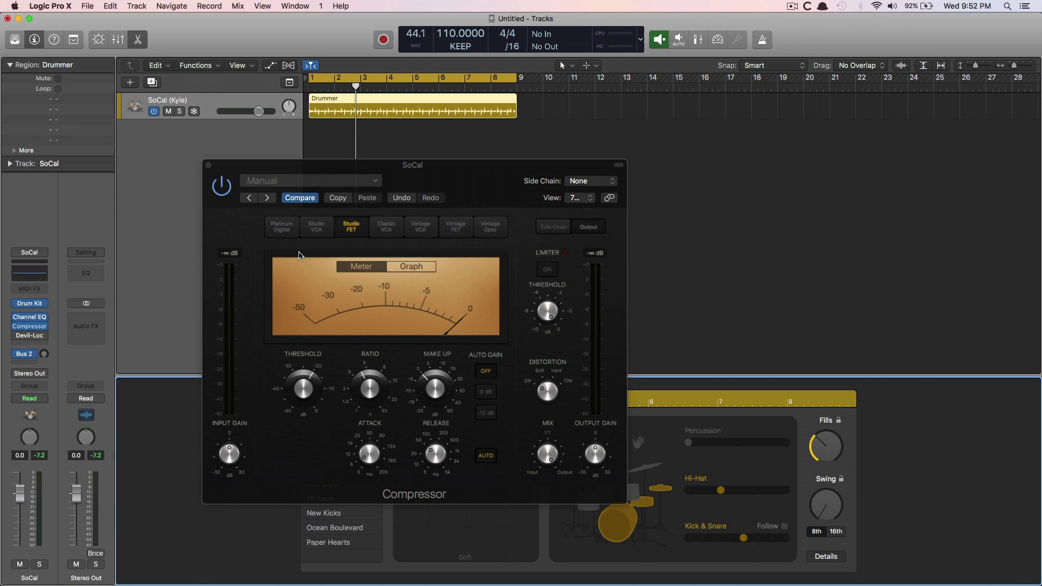
left_click(384, 239)
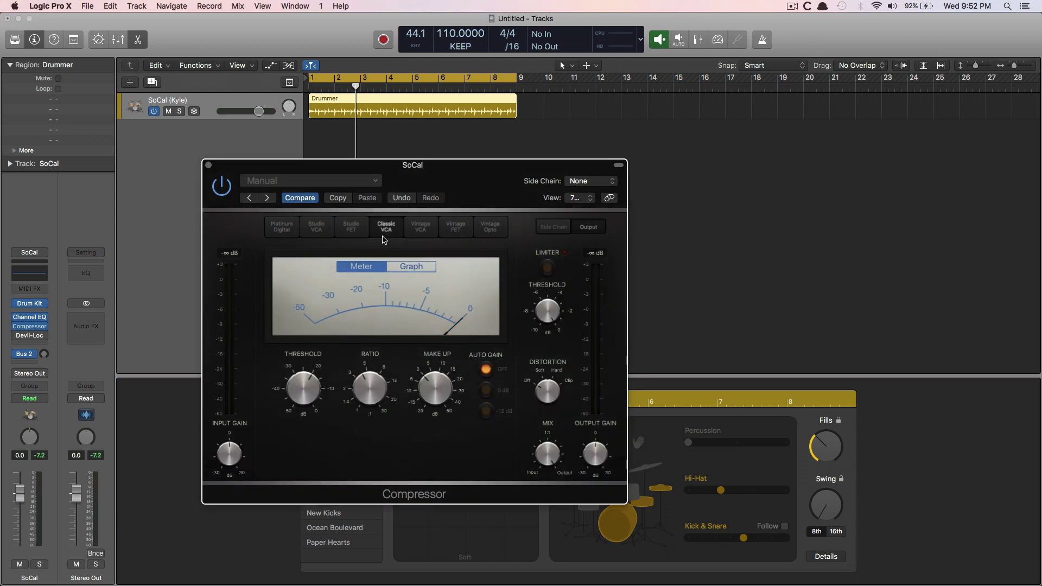
left_click(421, 228)
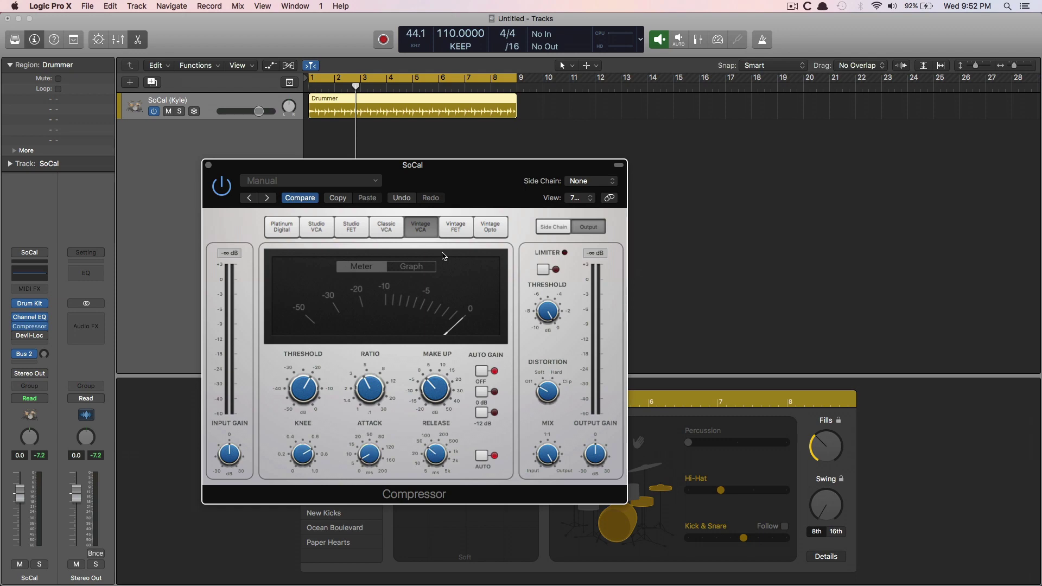
left_click(354, 232)
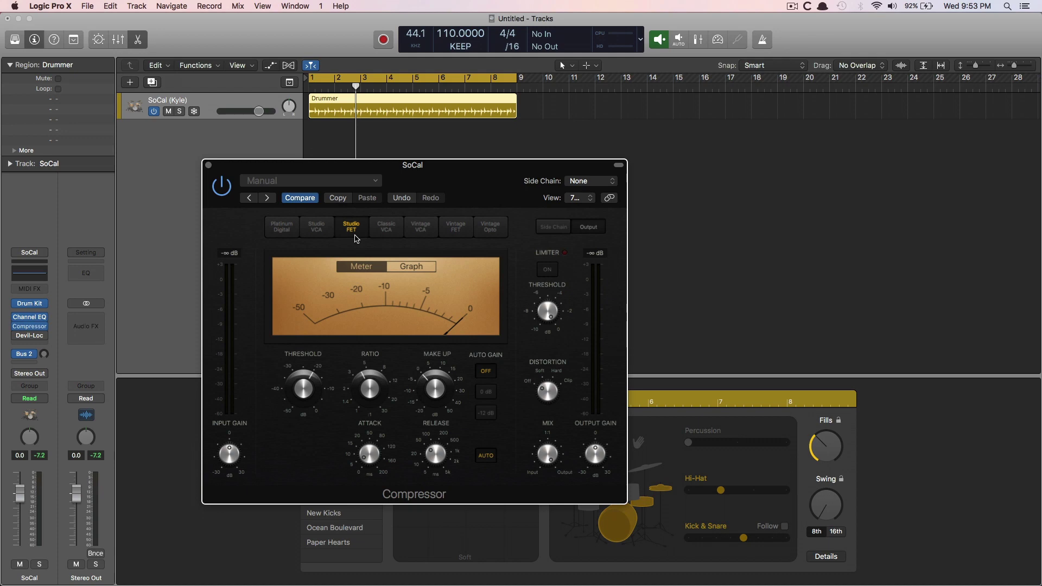
mouse_move(329, 383)
mouse_move(422, 457)
mouse_move(395, 373)
key("y")
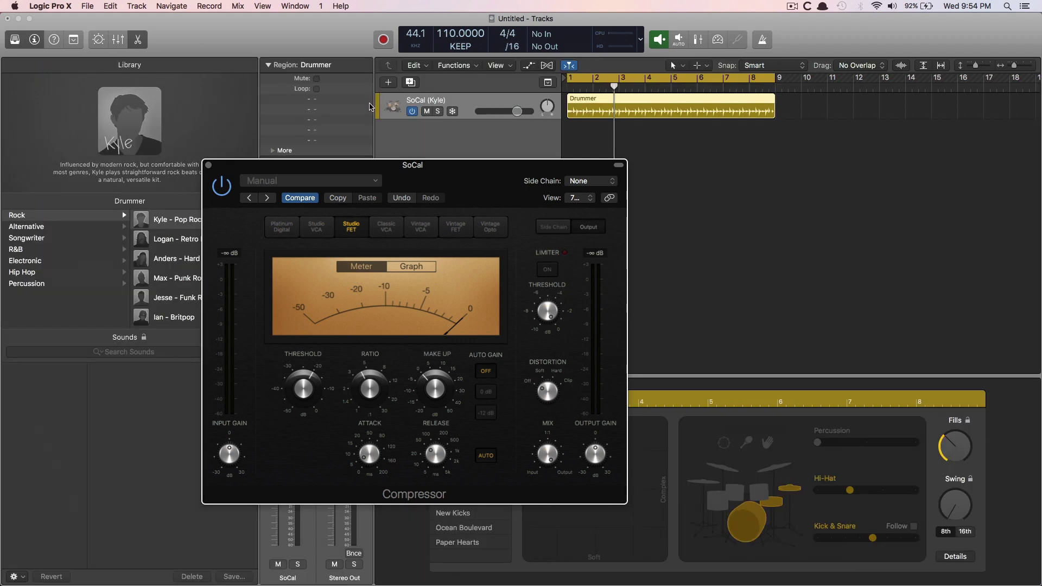
key("y")
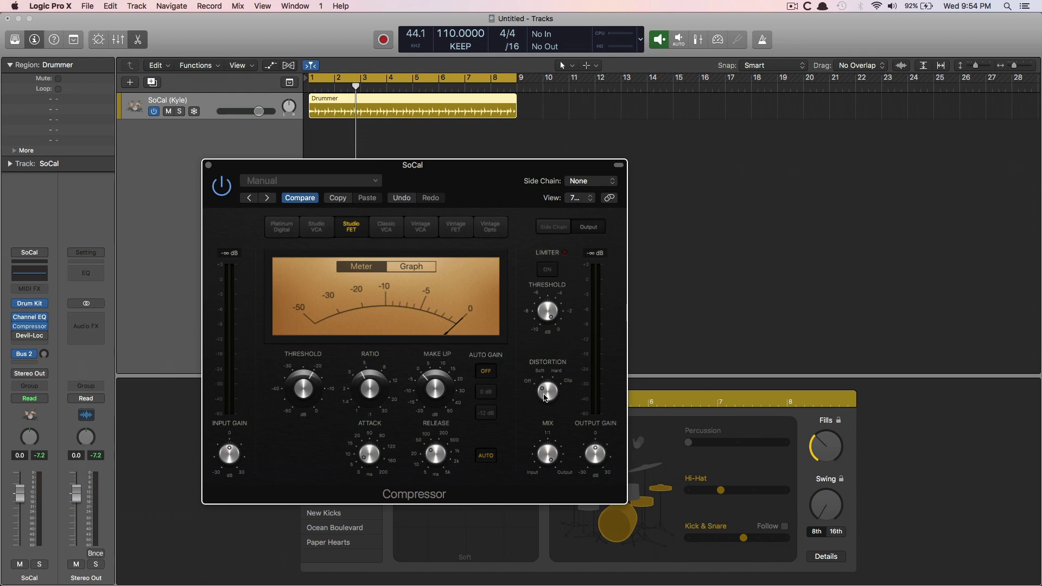
Play the drums and switch the compressor's Distortion to Off, then back up to Soft
key("space")
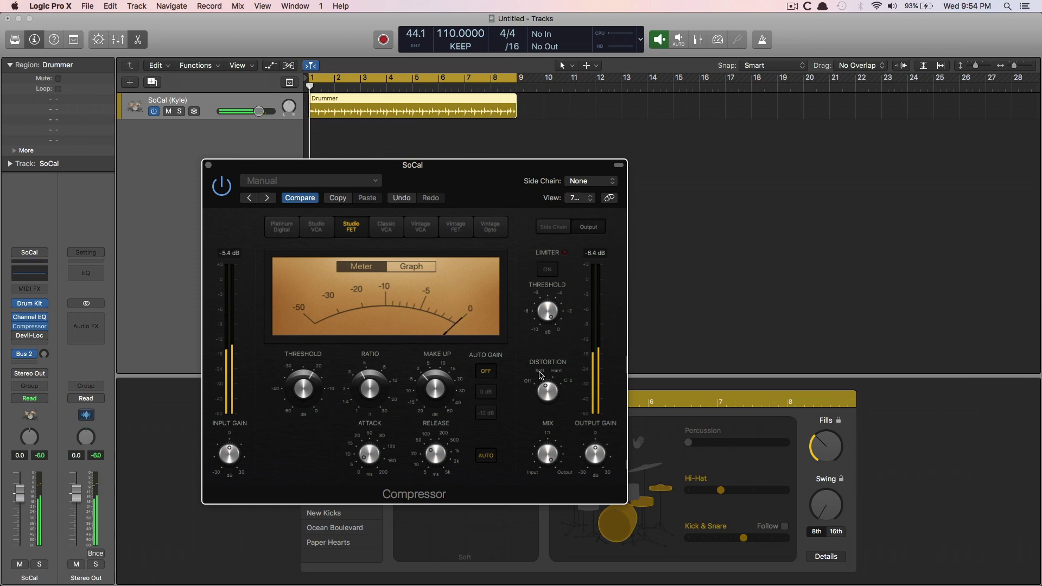
left_click(531, 383)
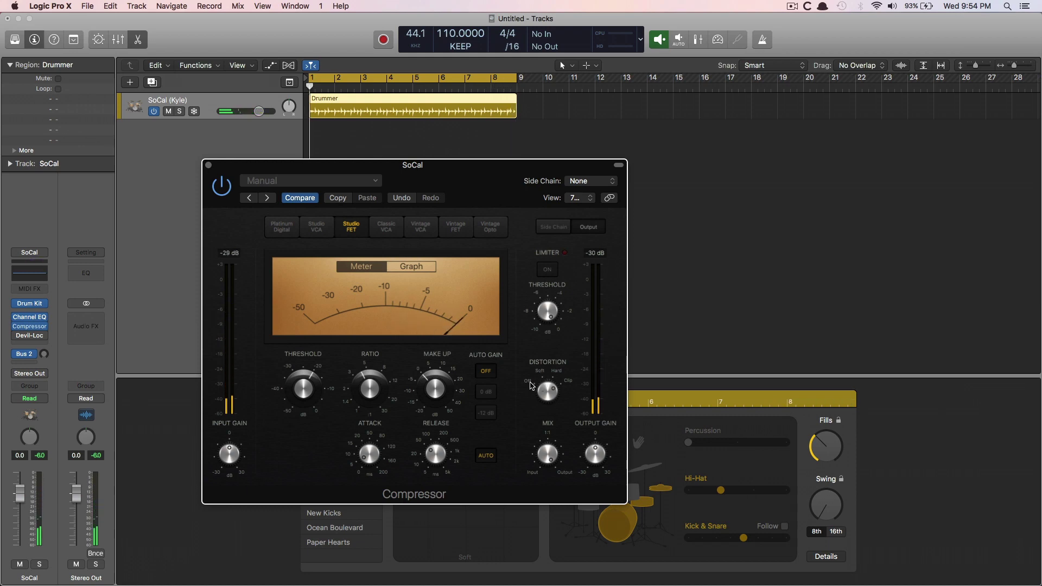
left_click_drag(541, 386, 544, 411)
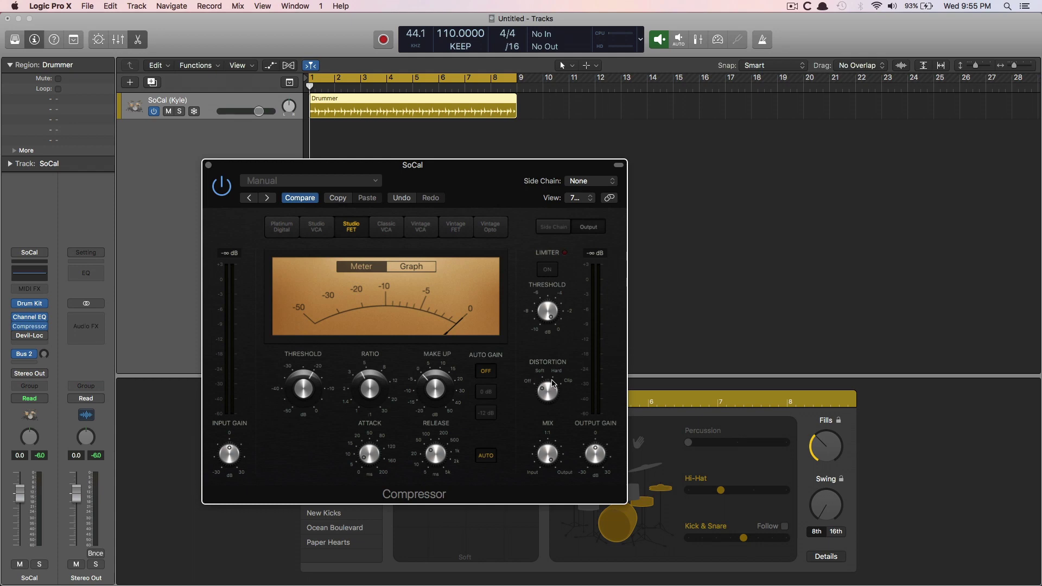
left_click_drag(552, 383, 541, 376)
Lower make-up gain to -3.5 dB, then toggle the compressor bypass repeatedly to compare
left_click_drag(440, 384, 434, 384)
left_click(221, 192)
left_click(222, 186)
mouse_move(373, 388)
mouse_move(417, 415)
left_click(221, 191)
left_click(217, 197)
left_click(218, 196)
left_click(218, 196)
left_click(218, 196)
left_click(223, 194)
mouse_move(585, 450)
Reset make-up gain, play, and raise it stepwise to 37.0 dB with output gain at -5.5 dB
left_click(438, 394, "alt")
key("space")
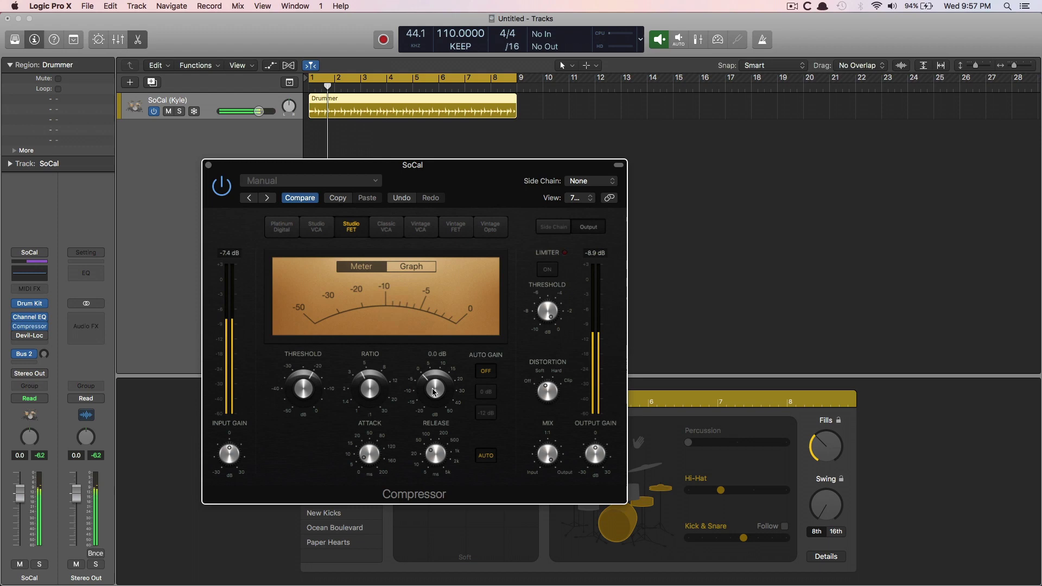
left_click_drag(434, 392, 432, 384)
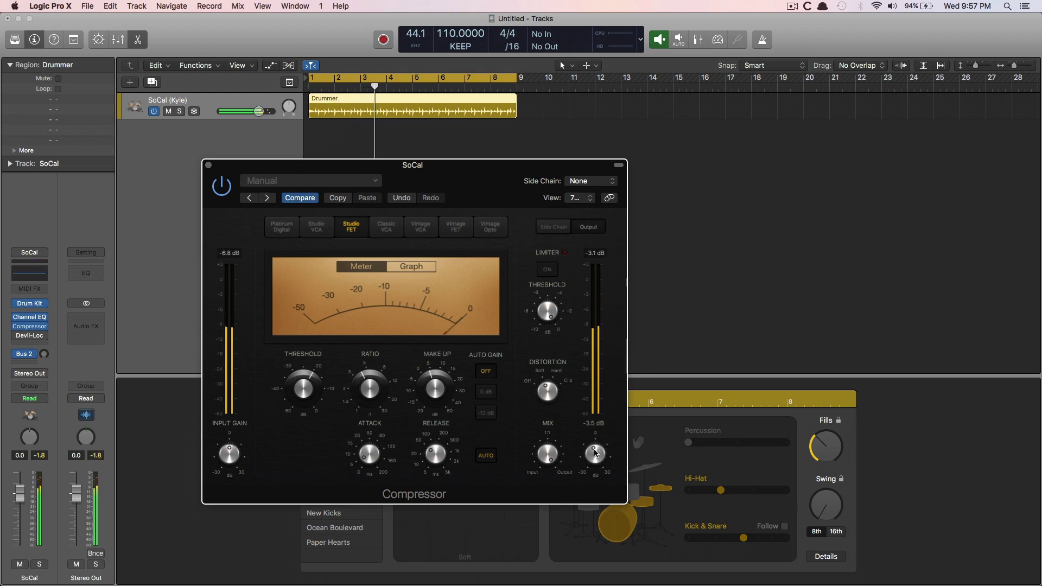
left_click_drag(441, 395, 438, 378)
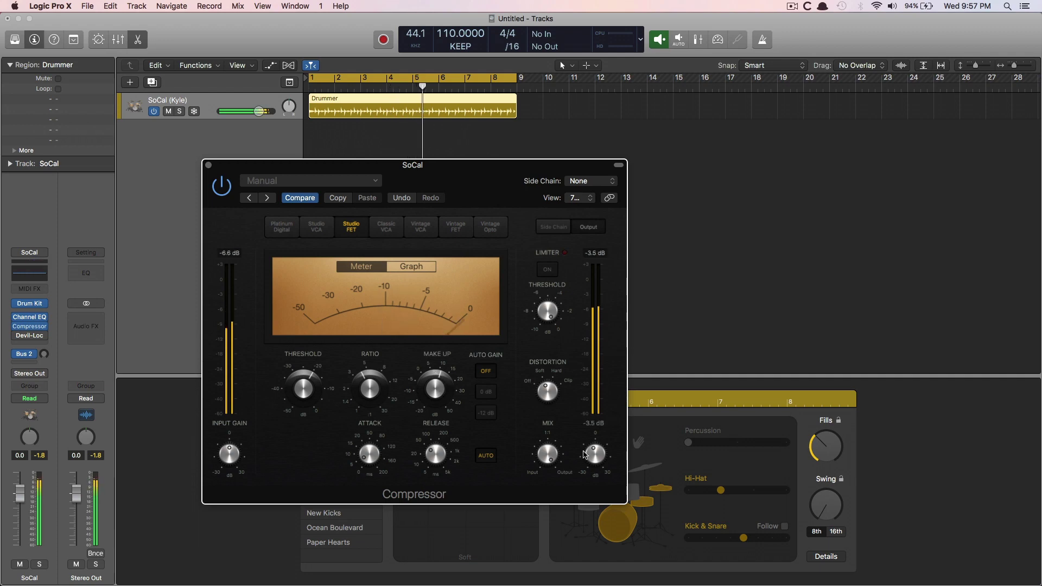
left_click_drag(594, 450, 591, 455)
left_click_drag(447, 397, 446, 394)
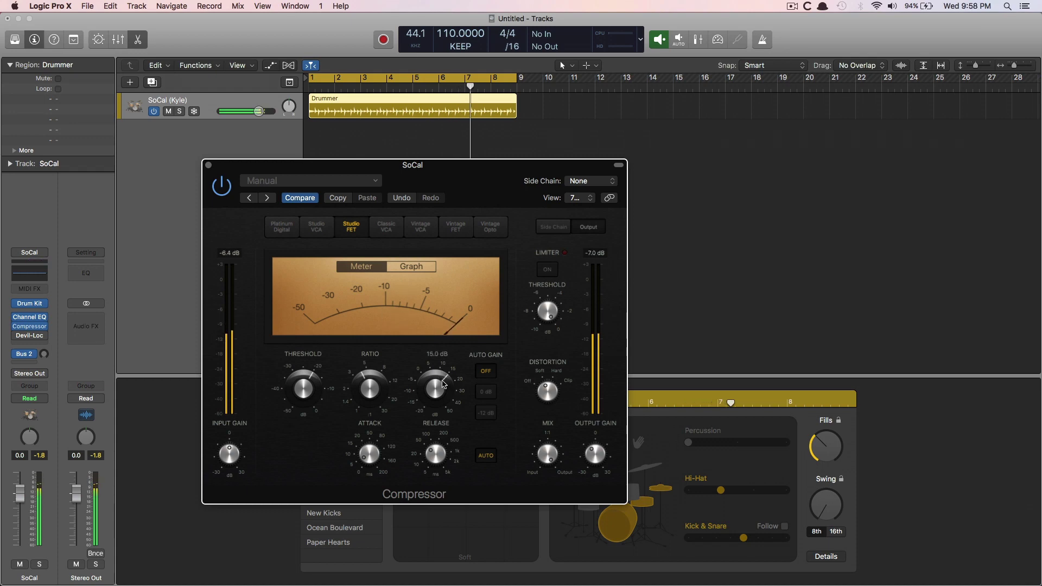
mouse_move(561, 449)
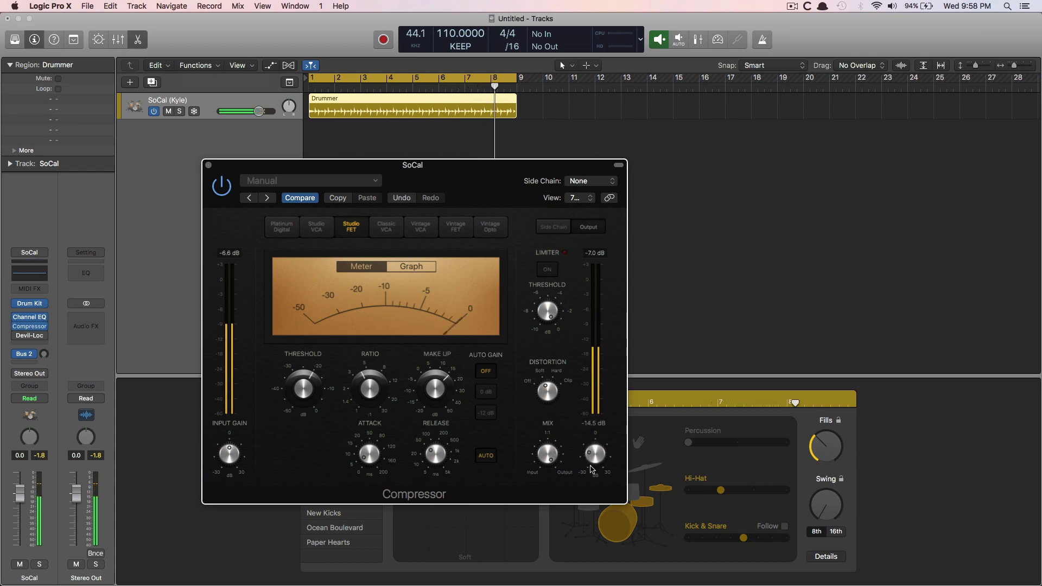
left_click_drag(443, 400, 438, 376)
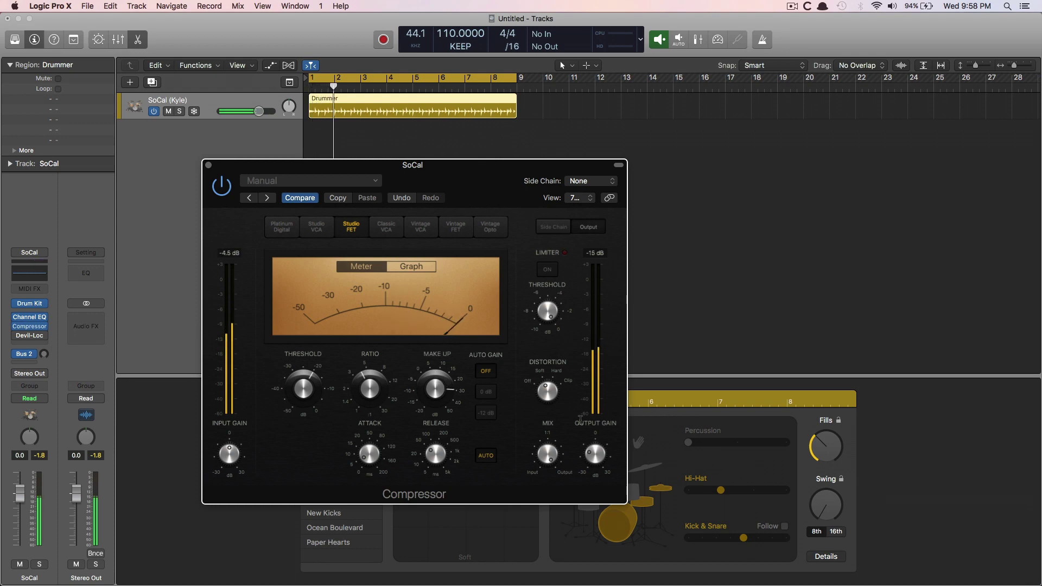
mouse_move(594, 457)
mouse_move(434, 391)
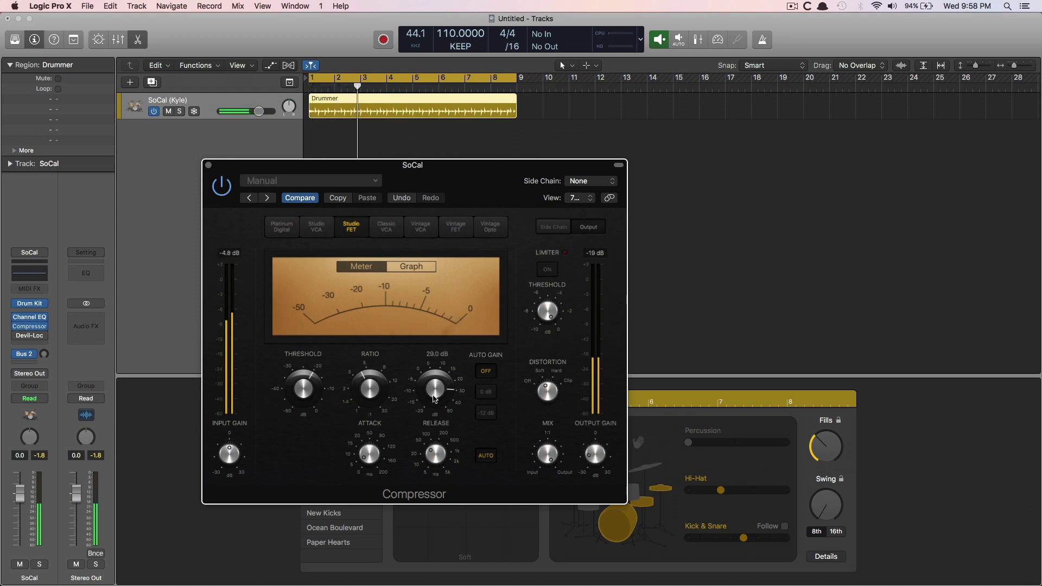
left_click_drag(434, 392, 434, 389)
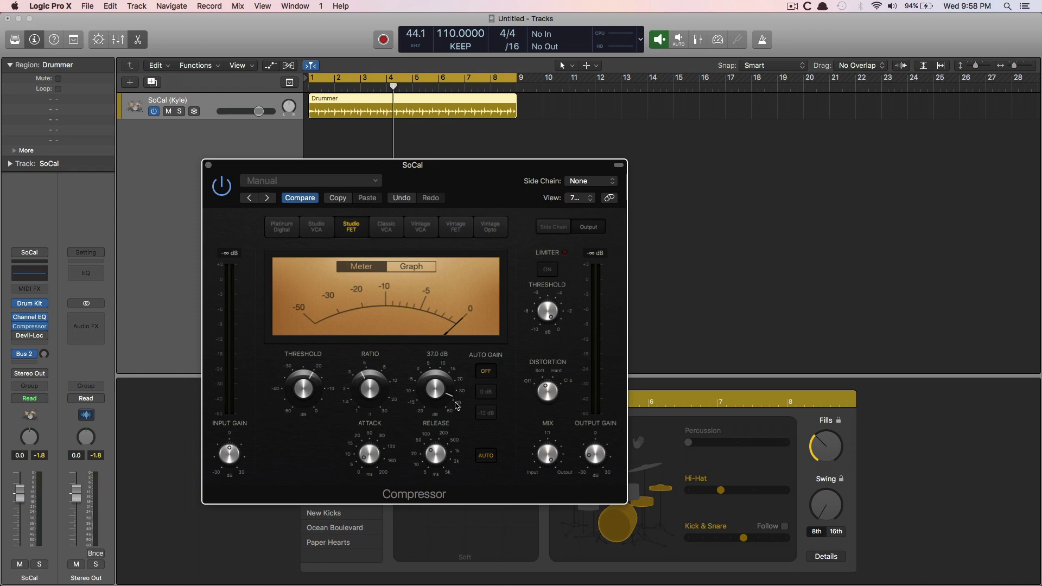
Replay from bar 1 and bring the make-up gain down to about 17.5 dB
key("Return")
key("space")
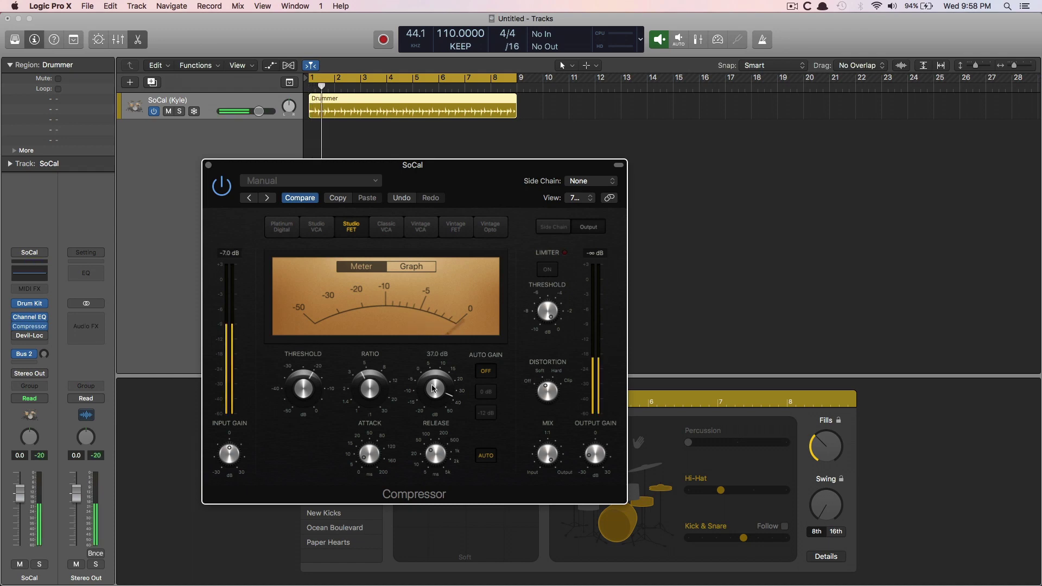
left_click_drag(449, 402, 434, 412)
Turn output gain to -13.0 dB, A/B the compressor bypass, then set output to -14.5 dB
left_click_drag(594, 433, 594, 450)
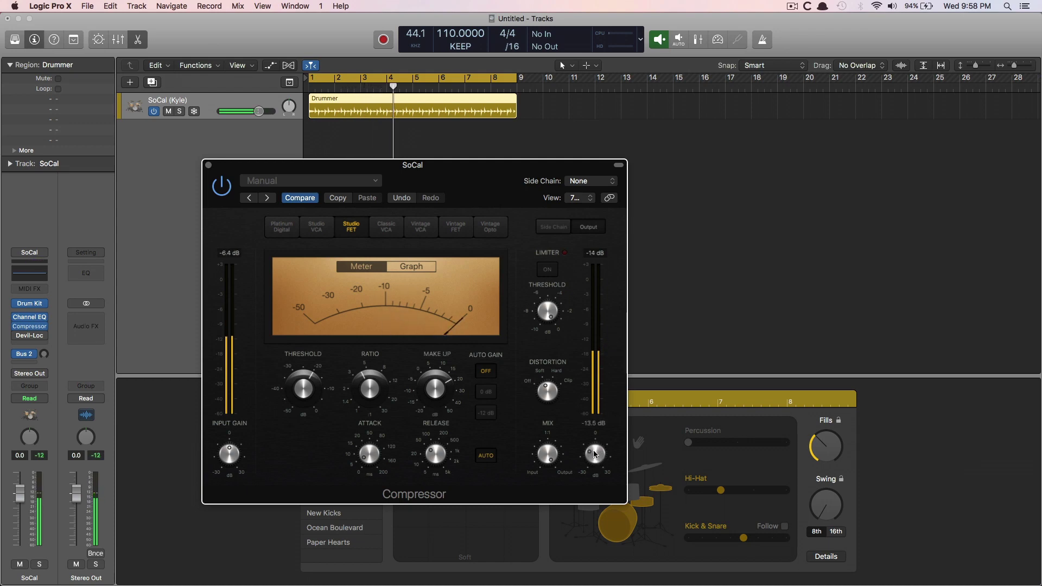
left_click(217, 185)
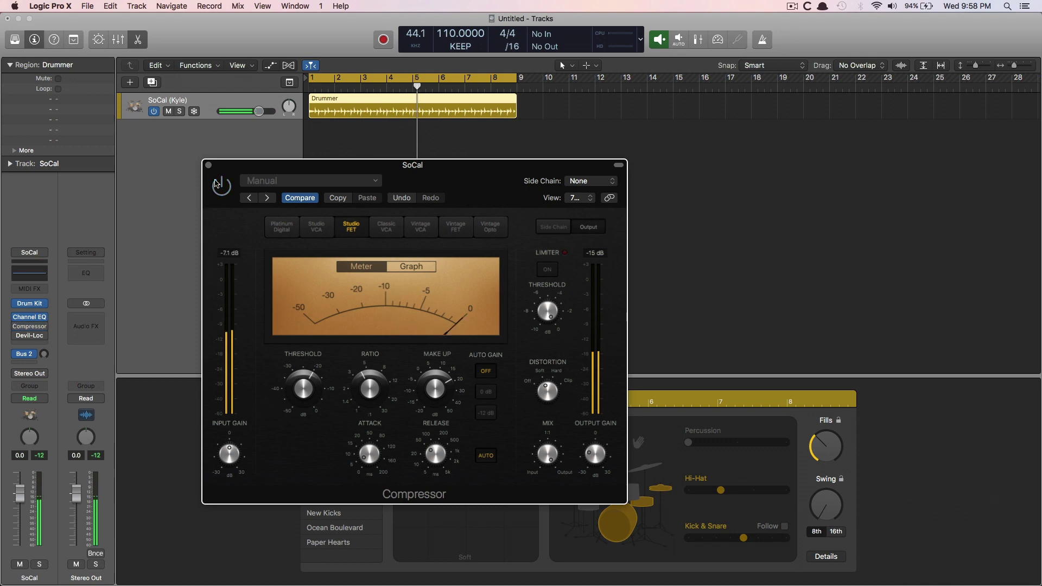
left_click(217, 185)
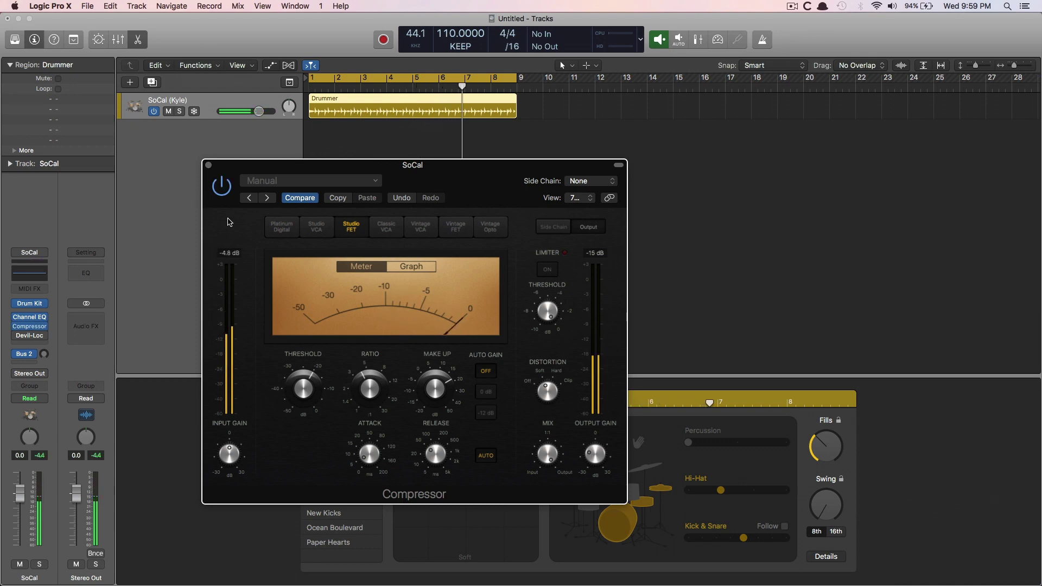
left_click_drag(593, 438, 590, 425)
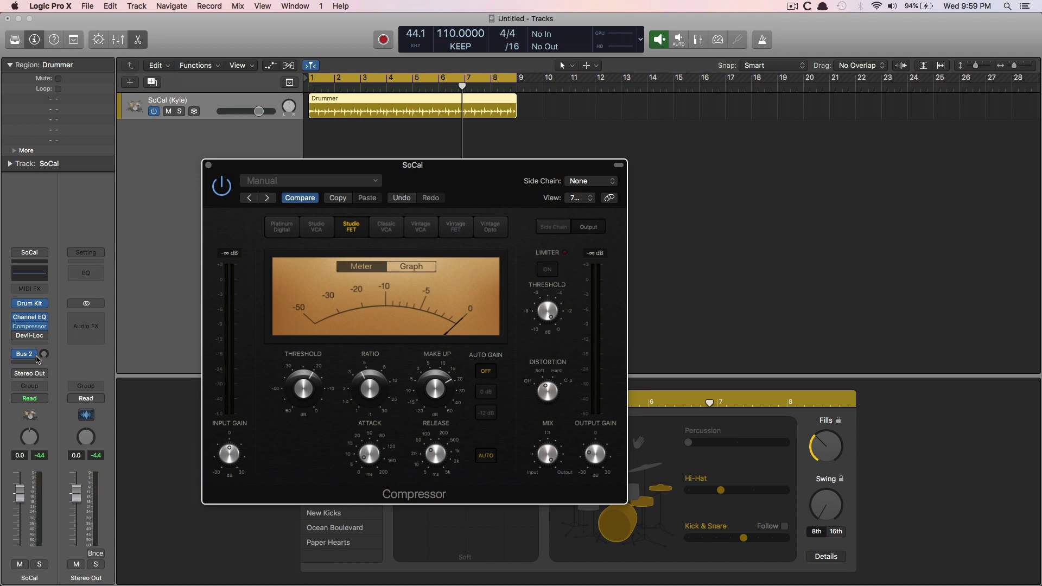
Open the Devil-Loc Deluxe insert and position its window beside the Compressor
left_click(31, 336)
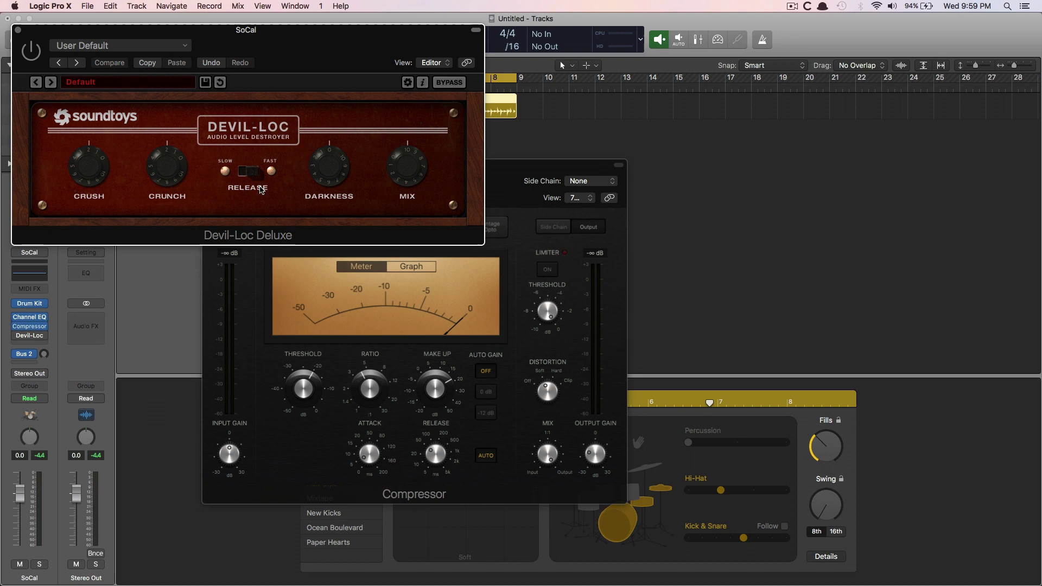
left_click_drag(319, 58, 774, 286)
left_click(464, 186)
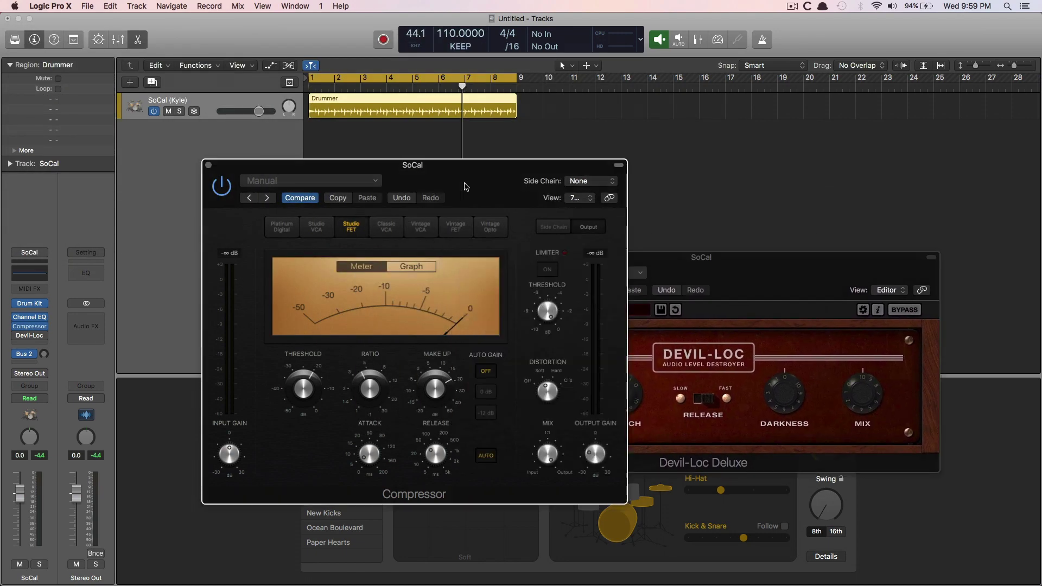
left_click(767, 286)
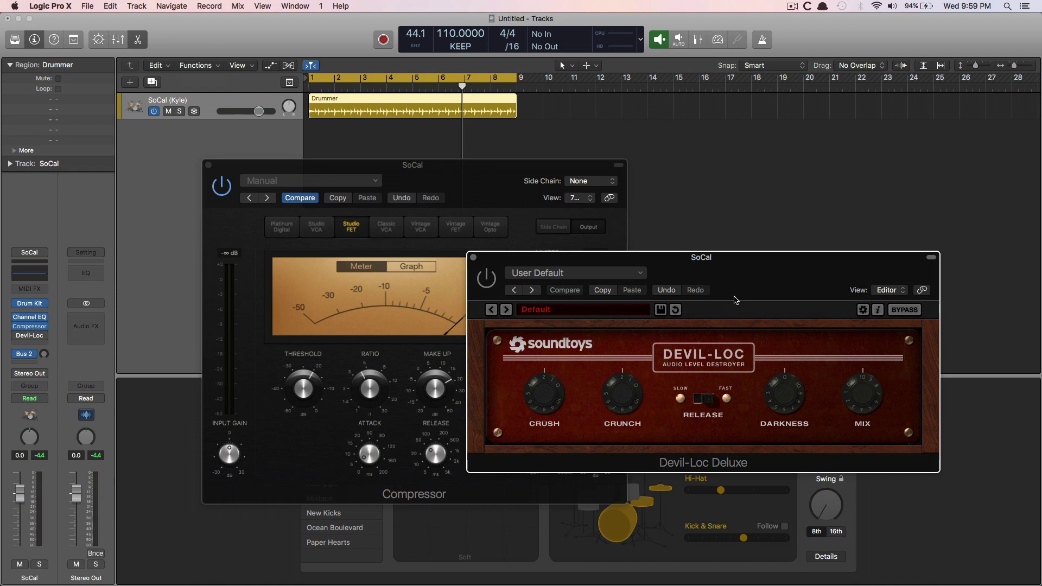
left_click_drag(734, 292, 768, 178)
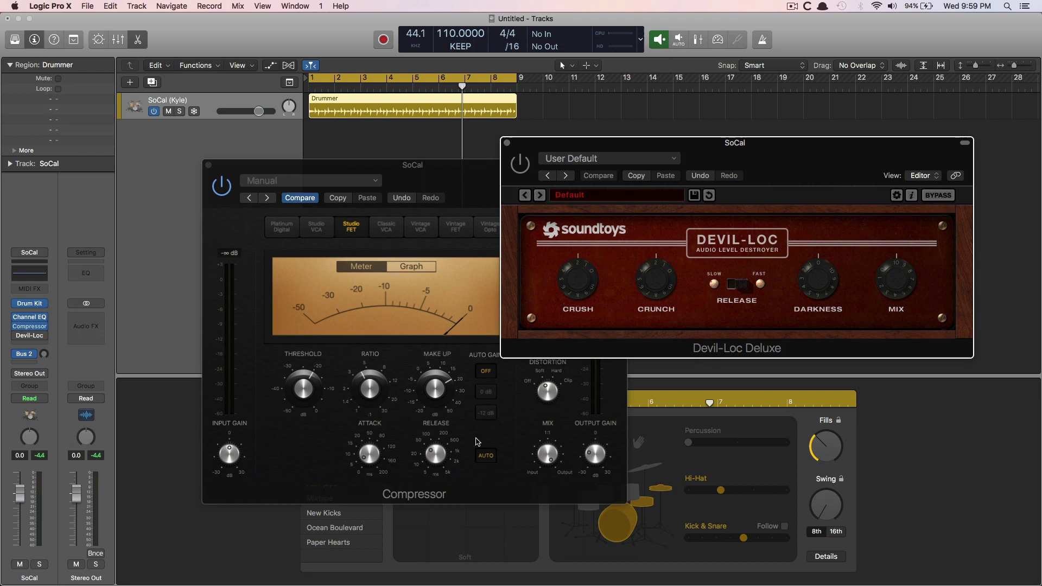
Toggle Devil-Loc's Release switch, turn up Crush, and sweep the Mix knob
mouse_move(358, 480)
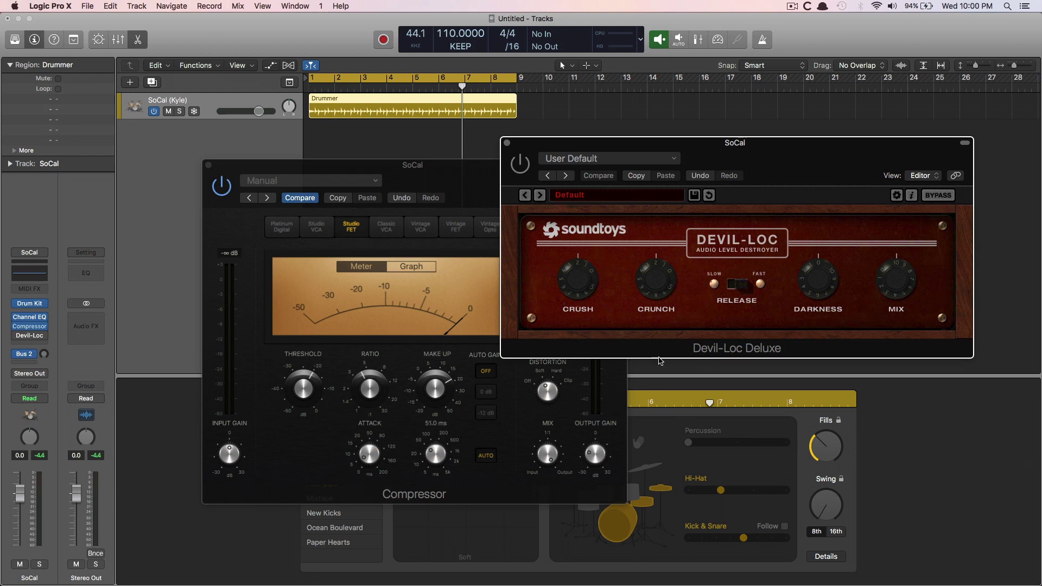
left_click(751, 288)
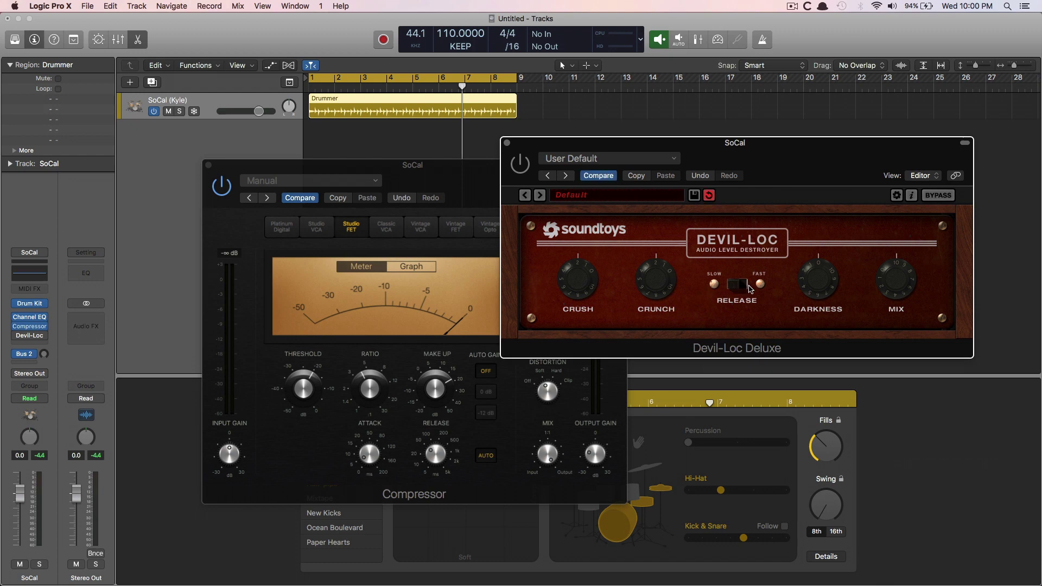
left_click(750, 288)
left_click_drag(582, 295, 574, 257)
left_click_drag(891, 283, 826, 98)
left_click_drag(826, 99, 896, 384)
Close Devil-Loc Deluxe and move the Compressor window to a clearer spot
left_click(507, 143)
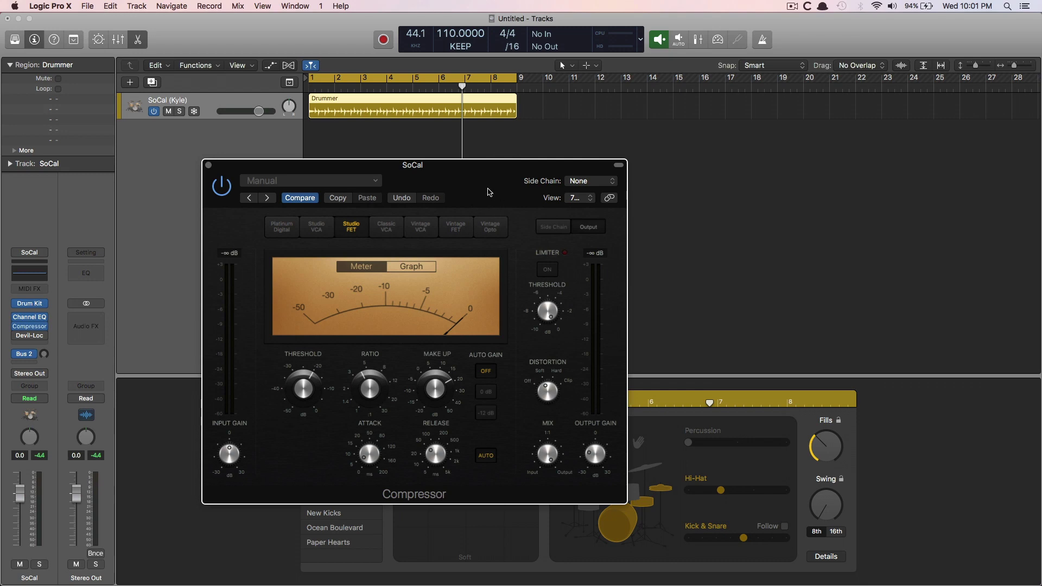
left_click_drag(488, 190, 645, 169)
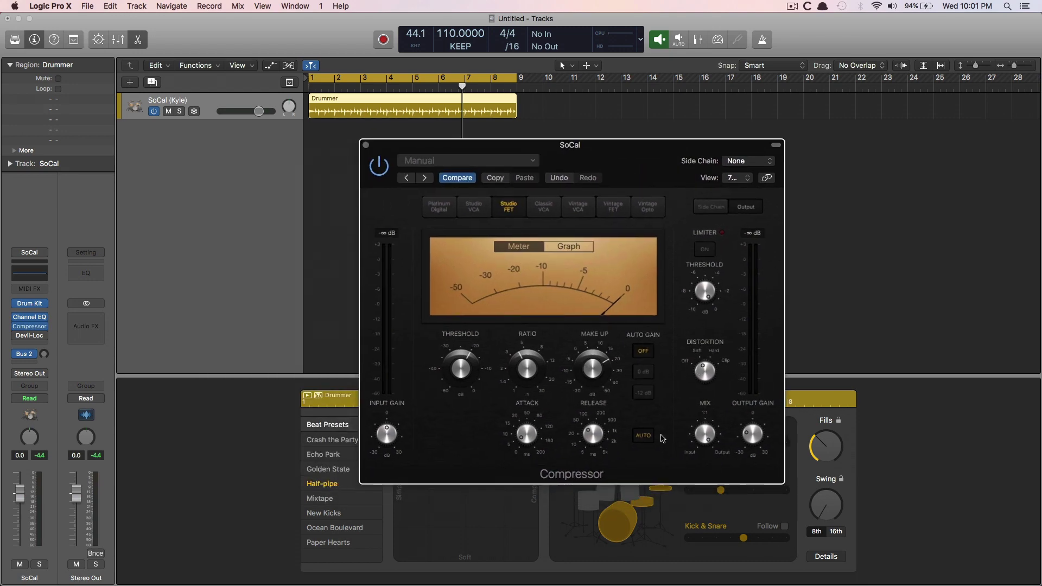
mouse_move(697, 438)
mouse_move(608, 373)
Play the drums, lower the compressor Mix from 86 % to 30 %, and A/B the bypass
key("space")
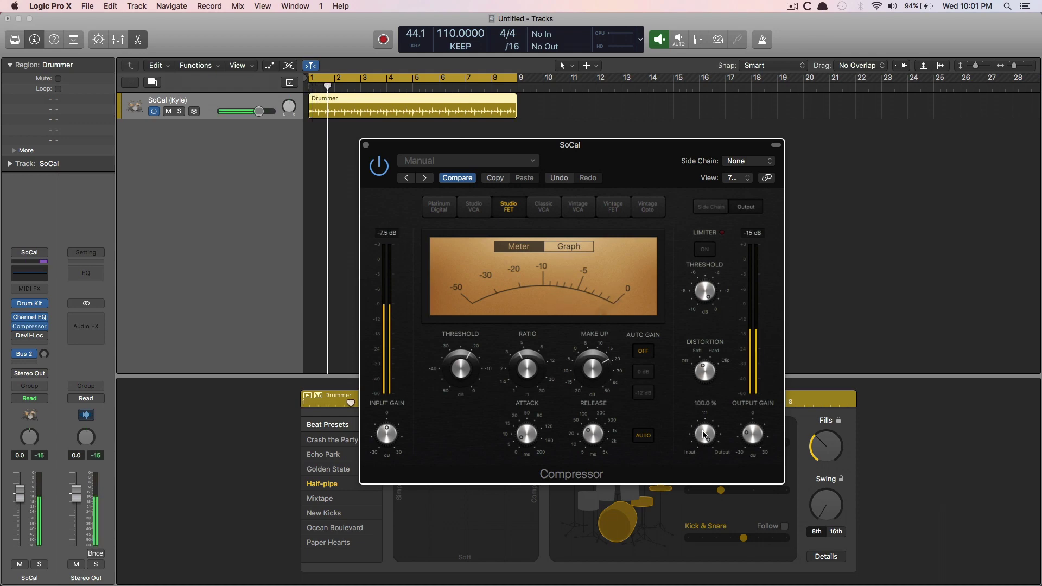
left_click_drag(705, 434, 703, 446)
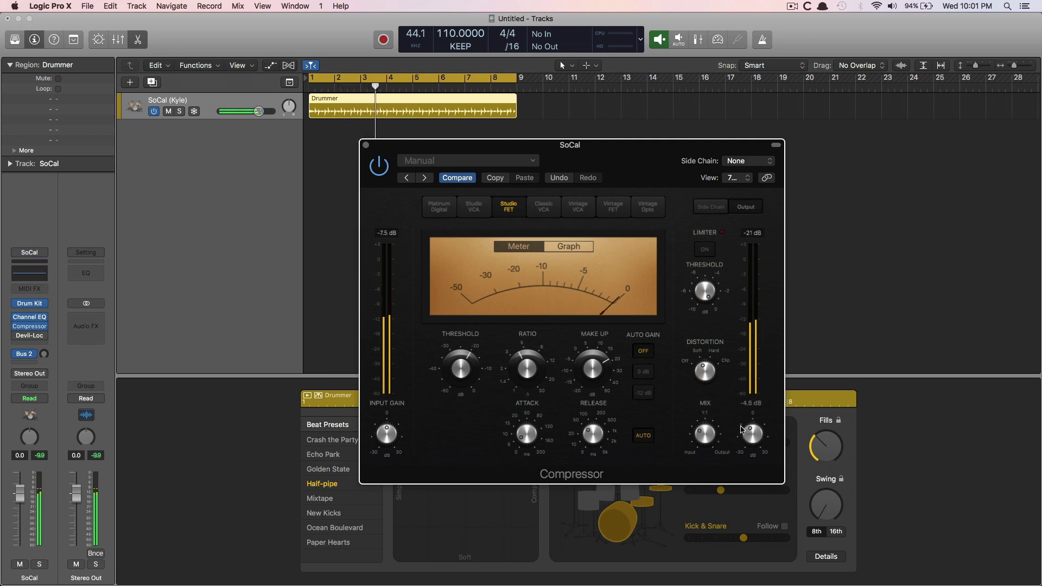
left_click_drag(705, 431, 704, 461)
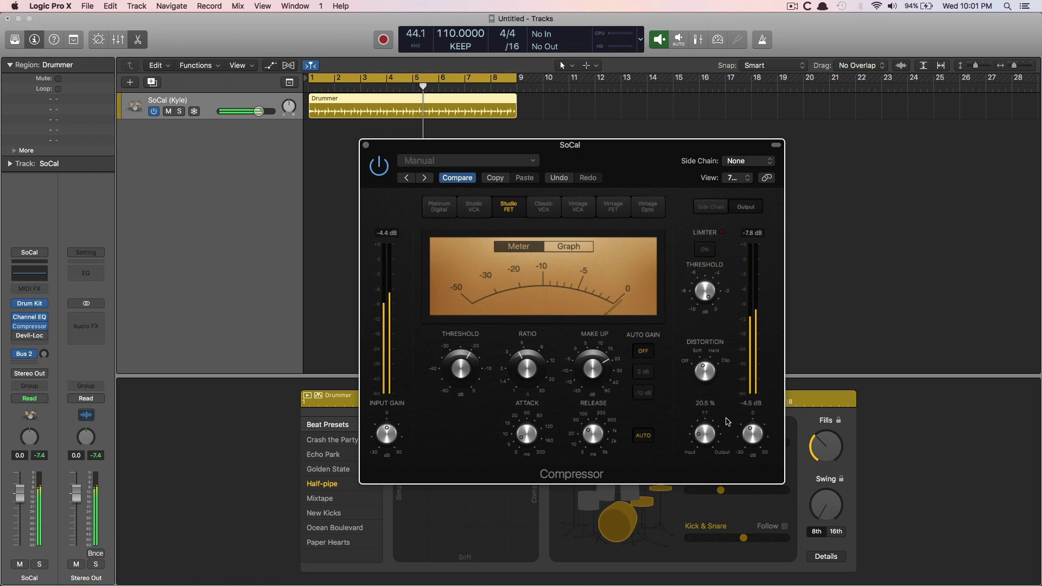
left_click(378, 167)
left_click(378, 167)
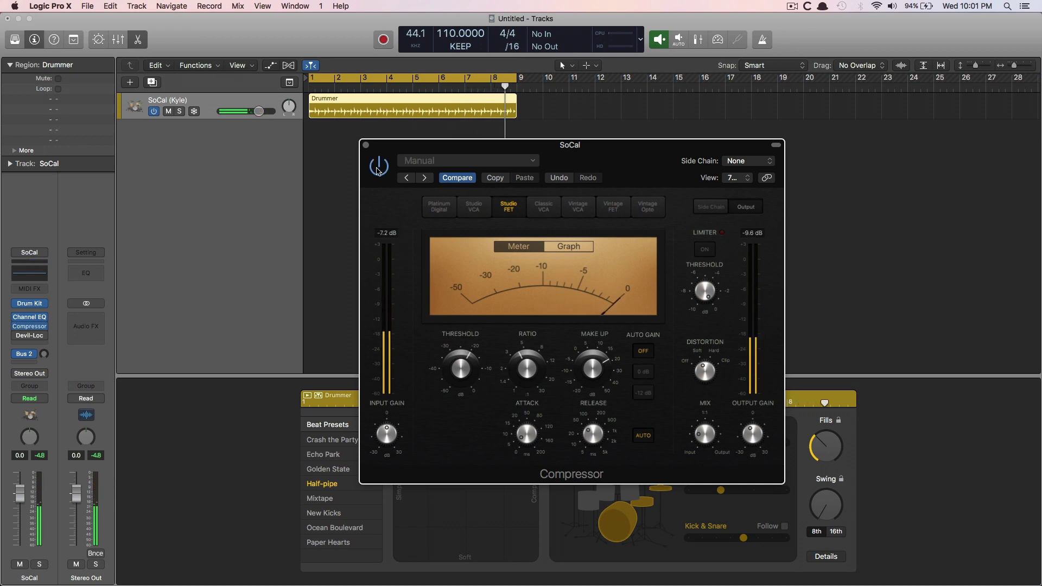
Stop playback and check the Make Up, Output Gain and Mix knob values, Mix at 20.5 %
key("space")
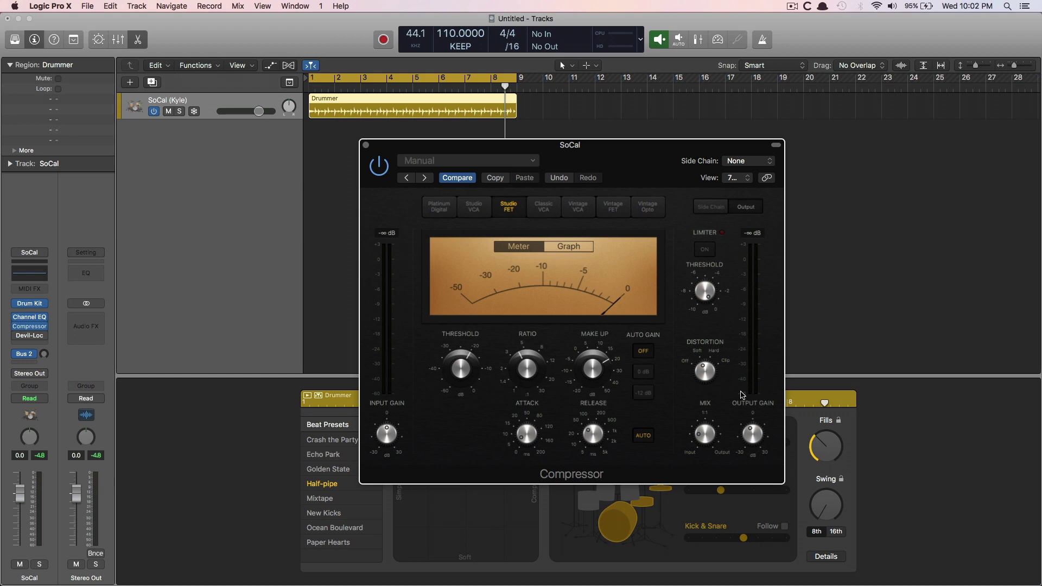
mouse_move(597, 379)
mouse_move(584, 359)
mouse_move(751, 442)
mouse_move(717, 401)
mouse_move(571, 344)
mouse_move(722, 426)
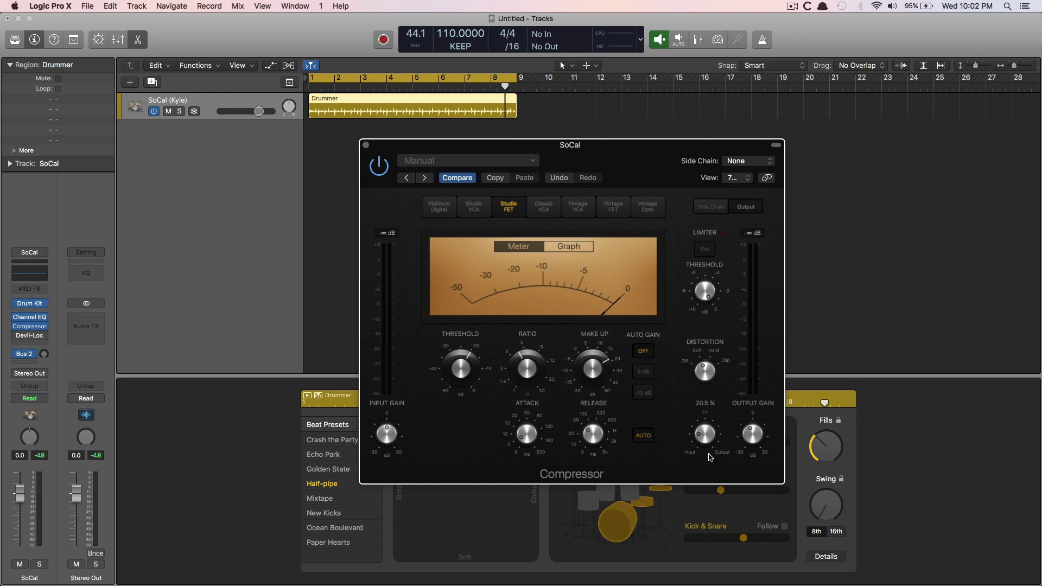